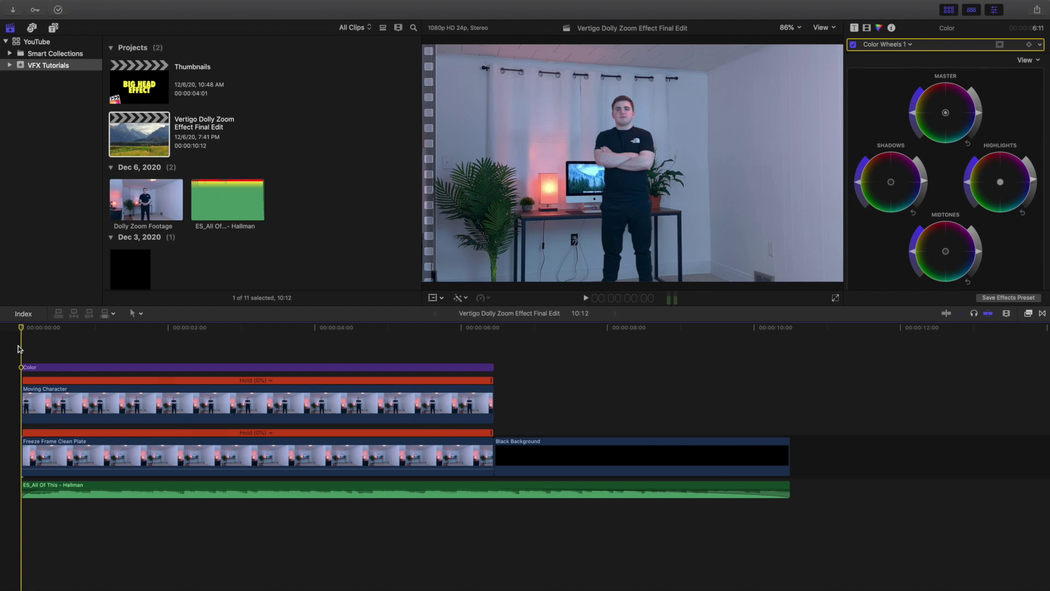
Step: Play the edit from the start several times, returning to the beginning each time
key("space")
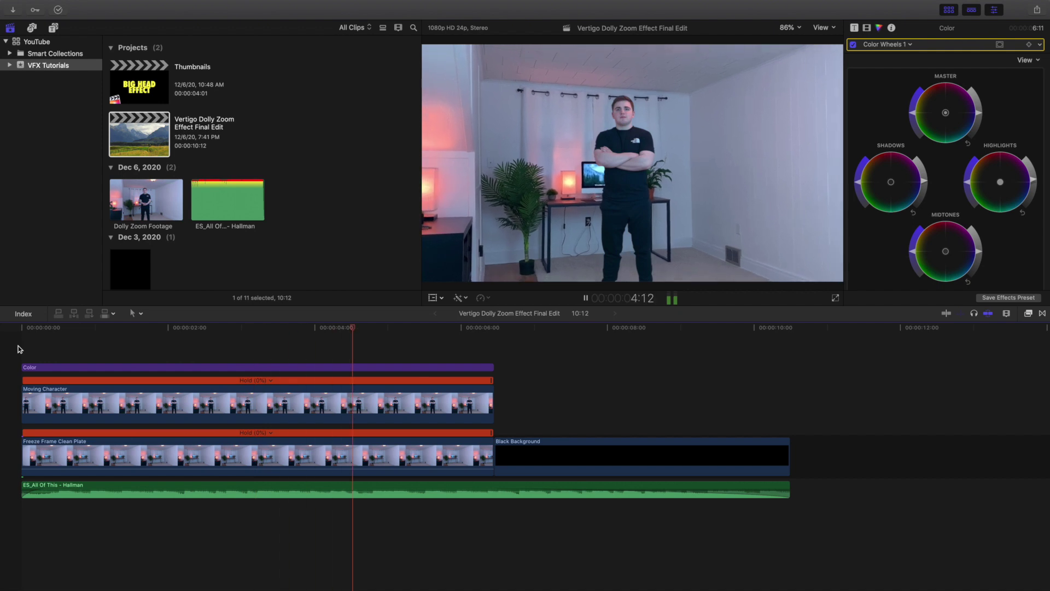
key("space")
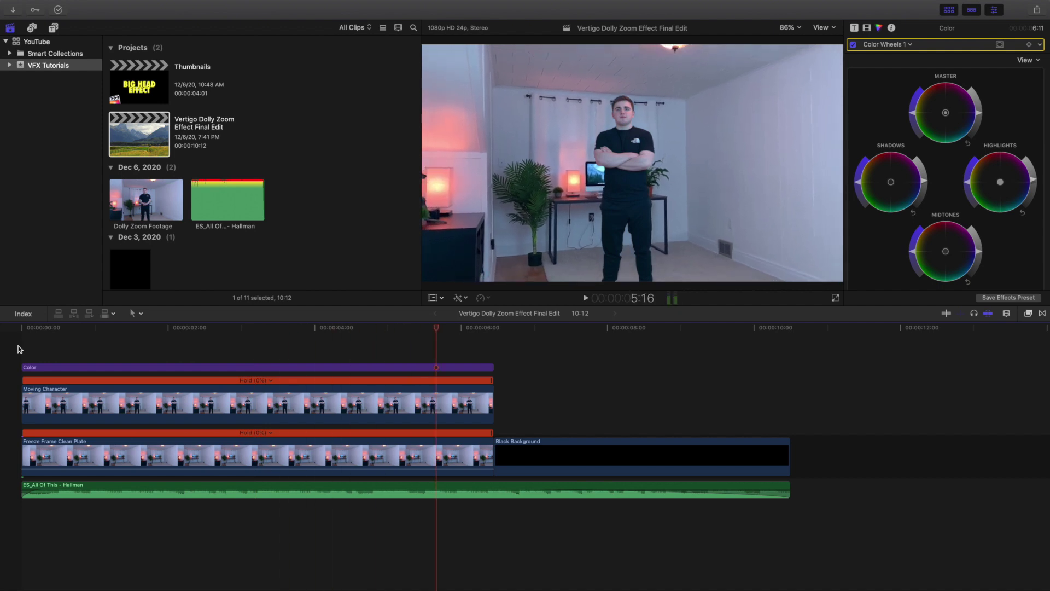
key("Home")
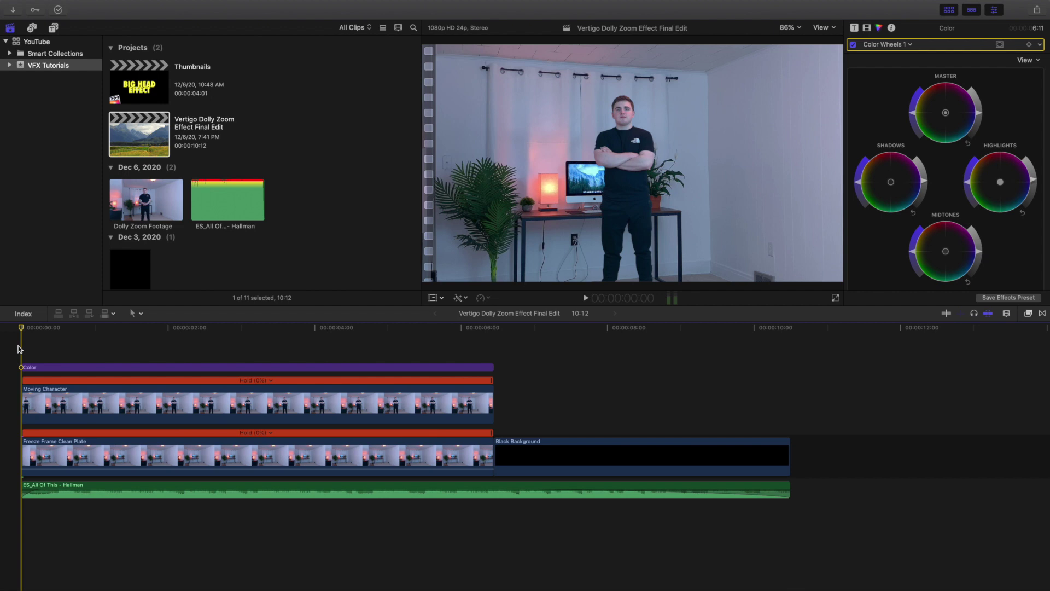
key("space")
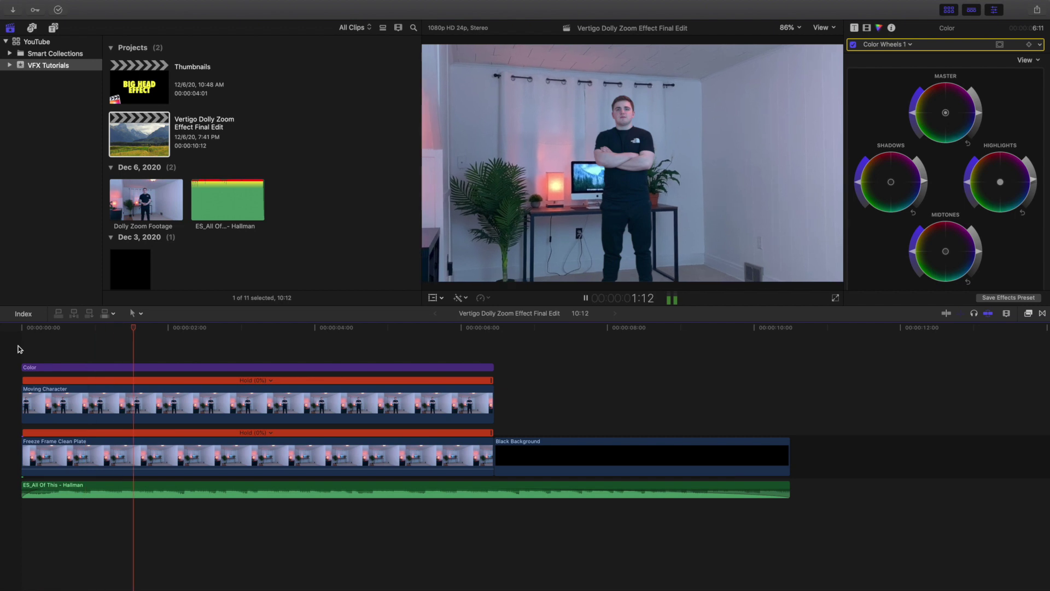
key("space")
key("Home")
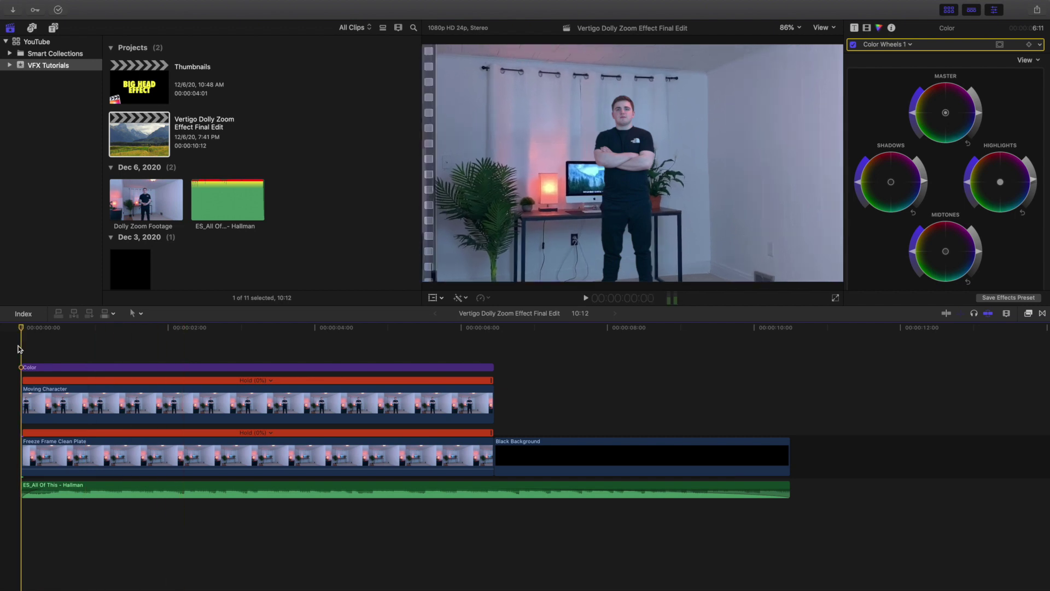
key("space")
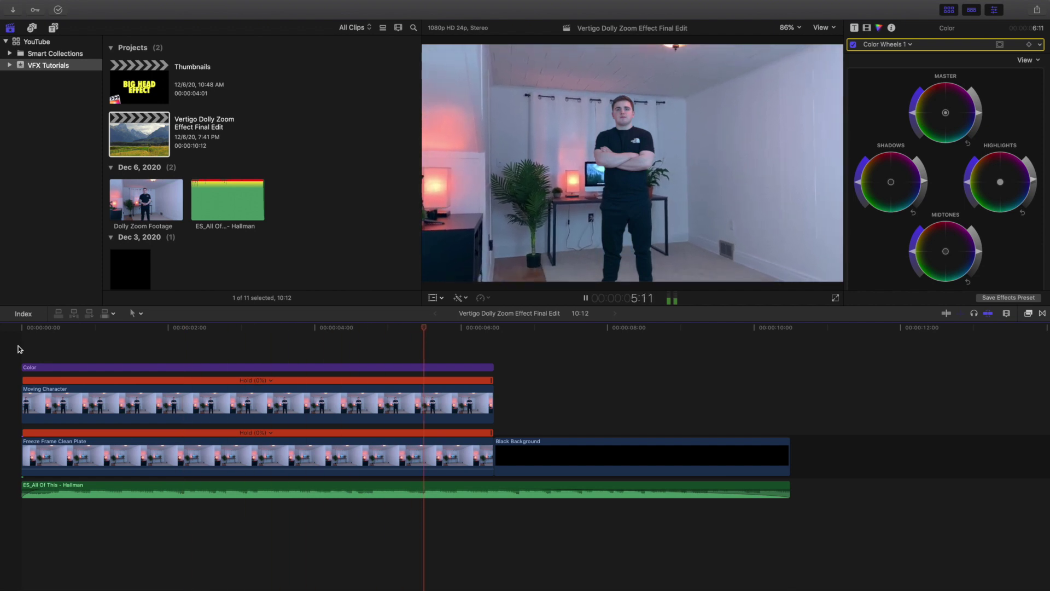
key("space")
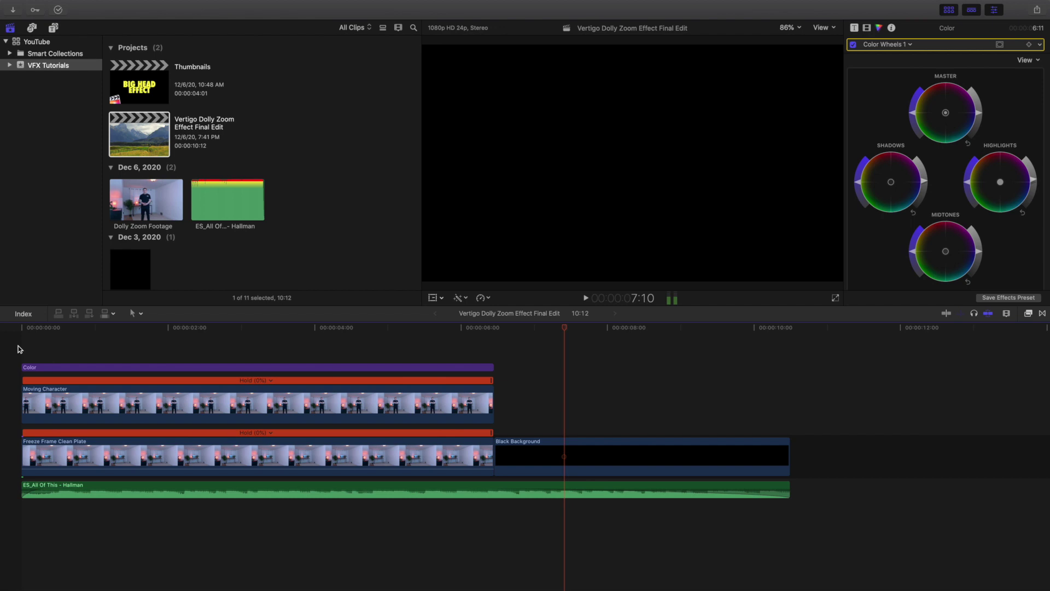
key("Home")
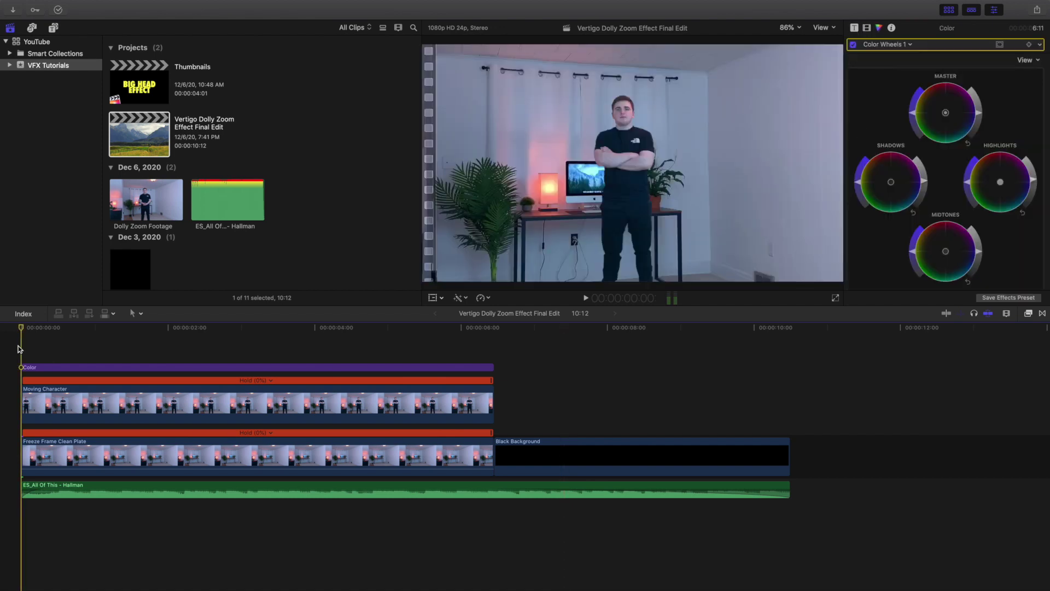
Step: Switch the Color adjustment clip's correction to Color Curves 1, then deselect the clip
left_click(48, 367)
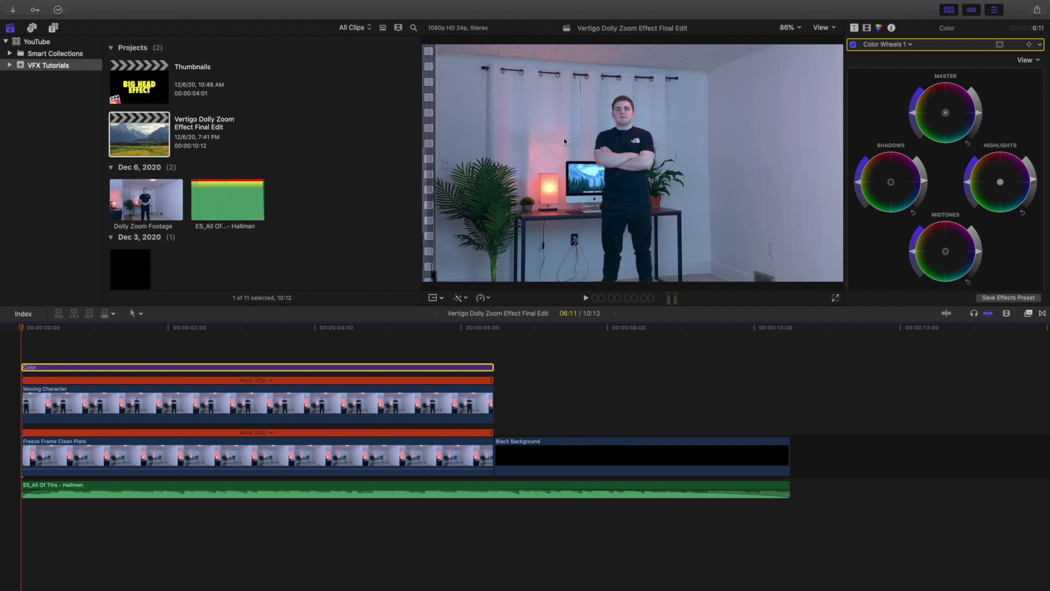
scroll(902, 115, "down", 3)
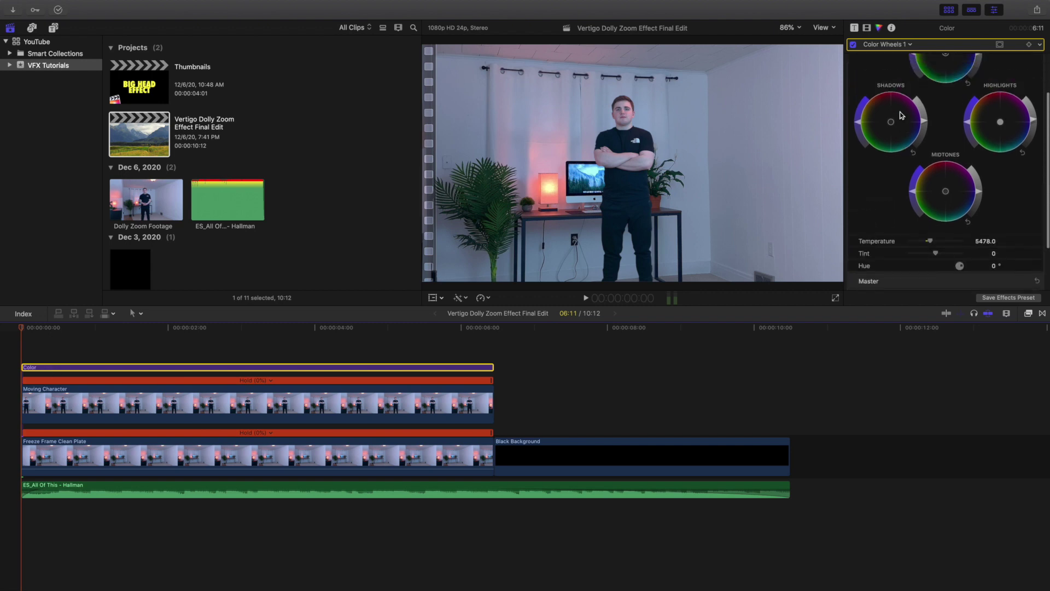
scroll(901, 115, "up", 3)
left_click(890, 44)
key("Escape")
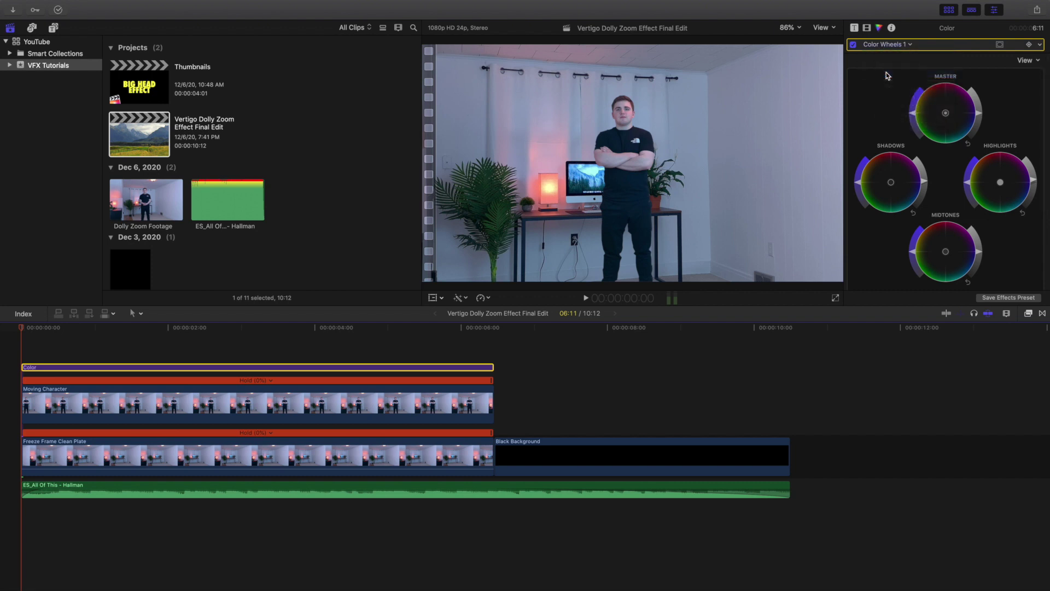
key("super+6")
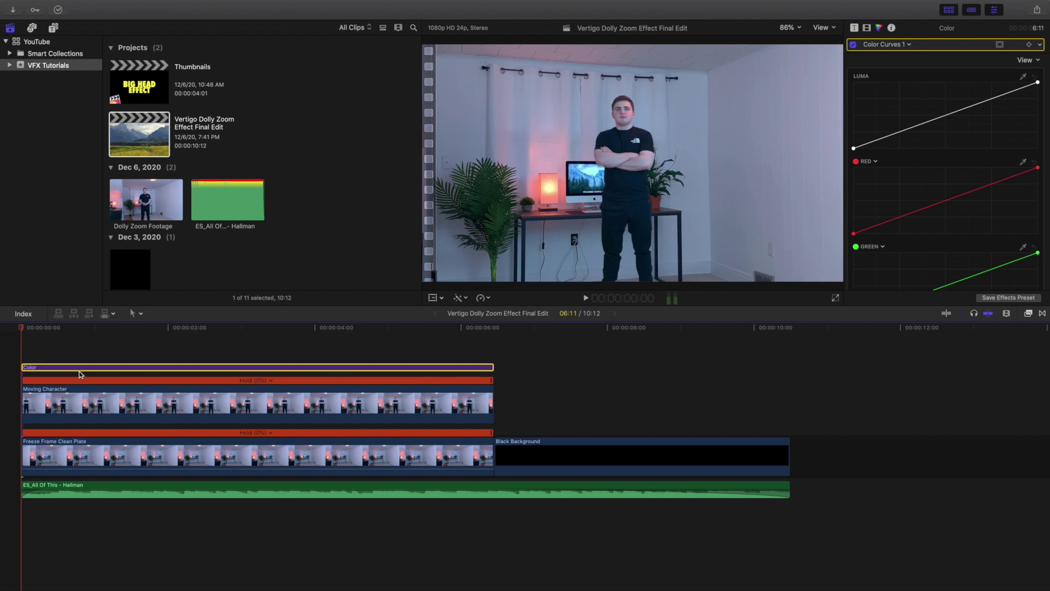
left_click(19, 352)
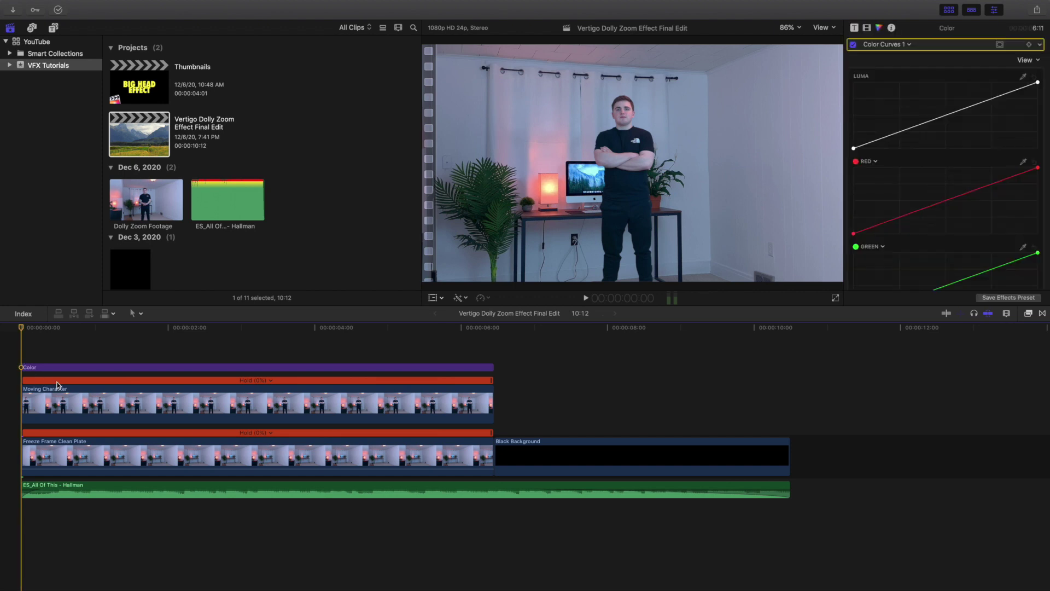
left_click(130, 402)
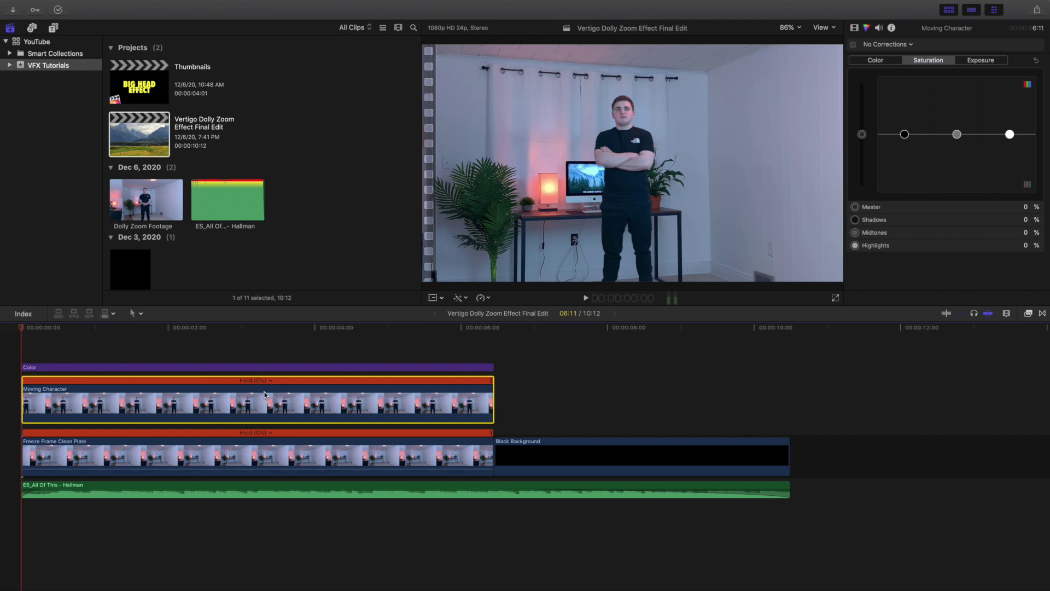
left_click(290, 458)
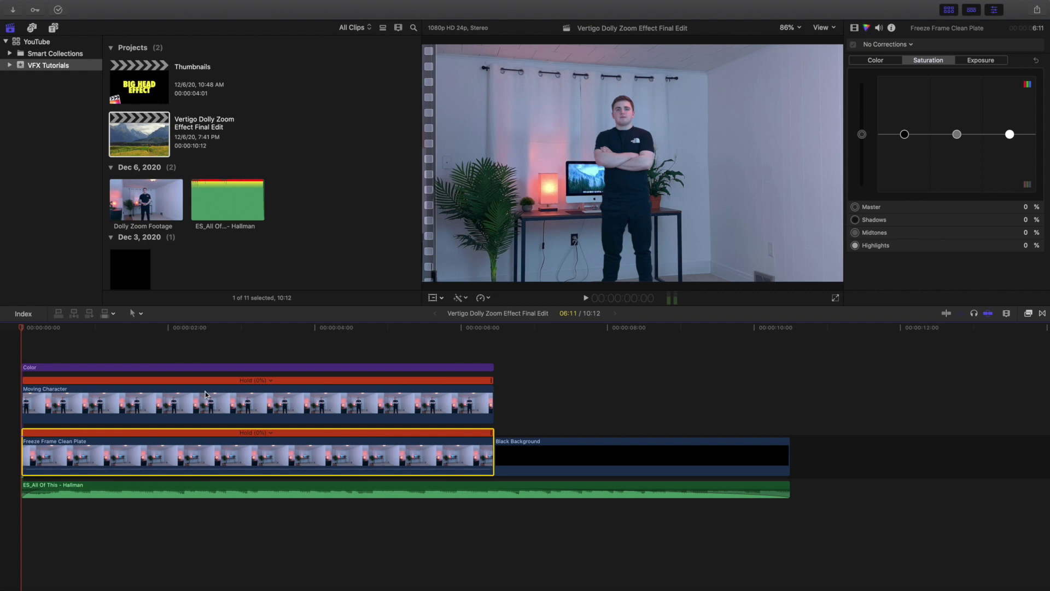
left_click(94, 392)
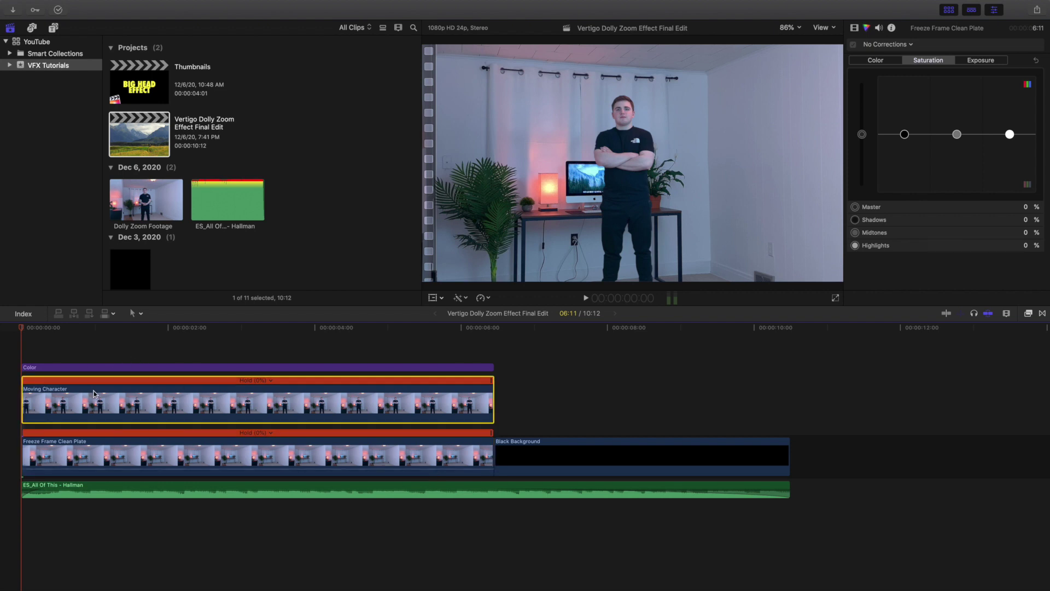
left_click(97, 454)
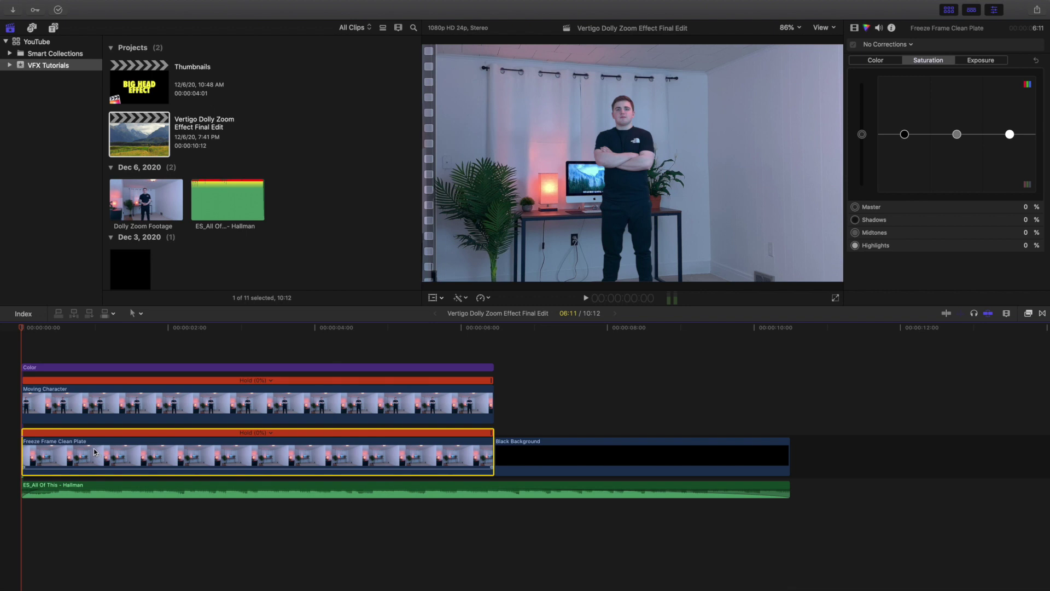
left_click(27, 366)
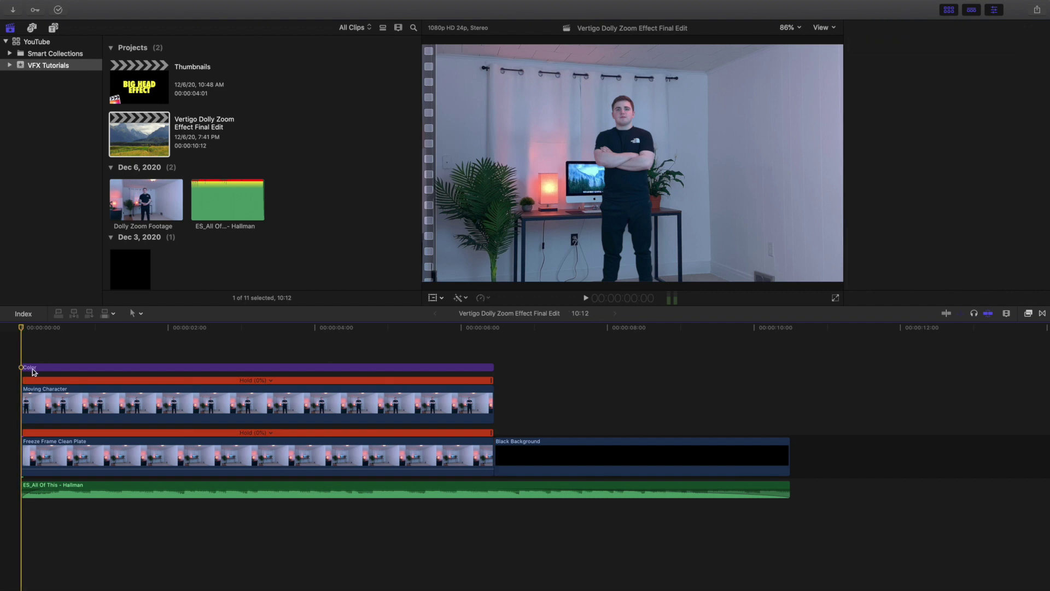
Step: Select Moving Character and show its Draw Mask outline around the man in the Video inspector
left_click(77, 392)
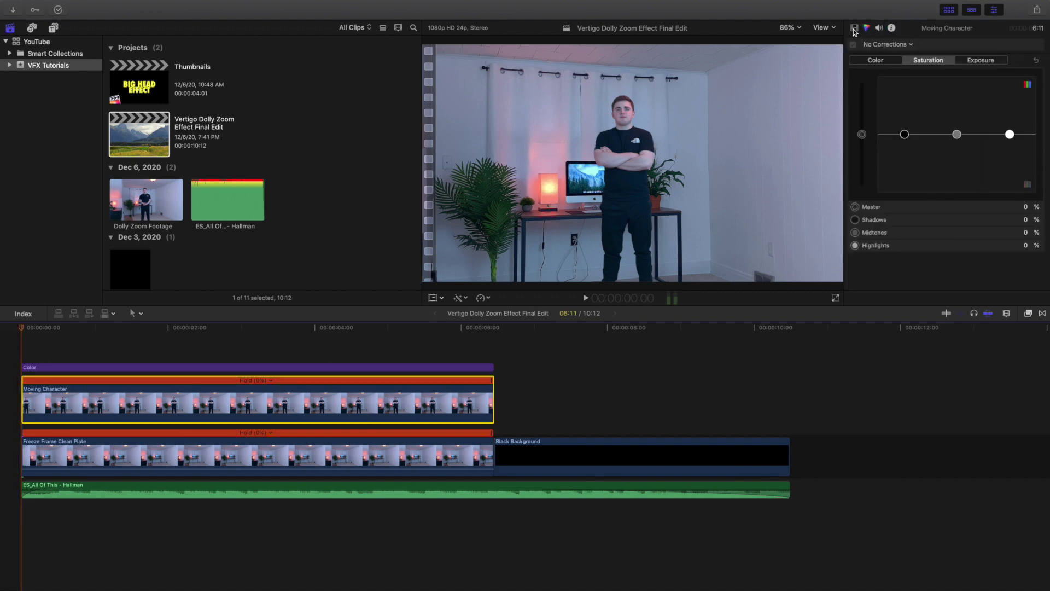
left_click(854, 28)
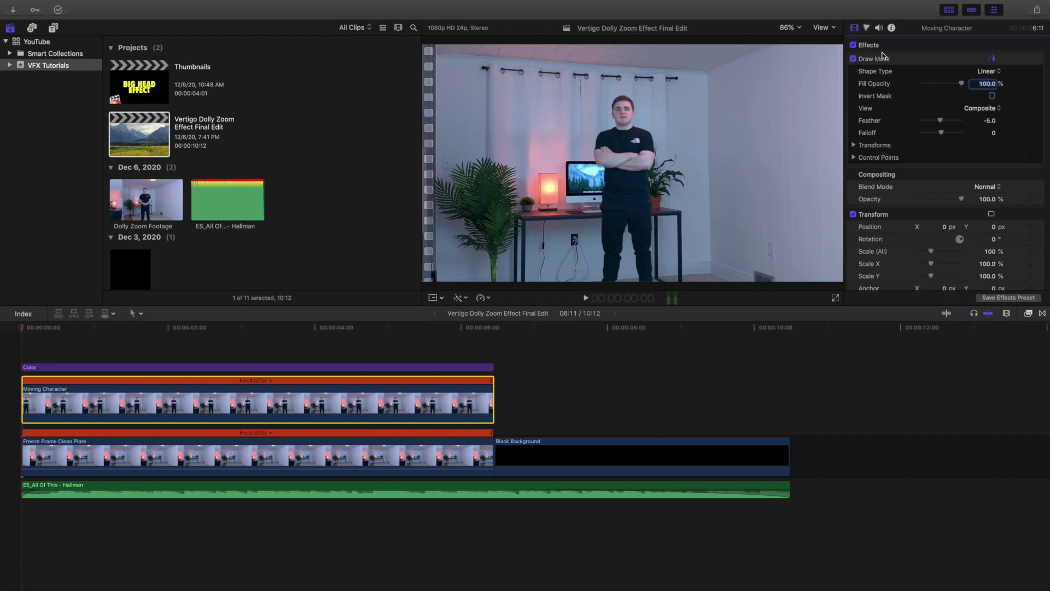
left_click(907, 60)
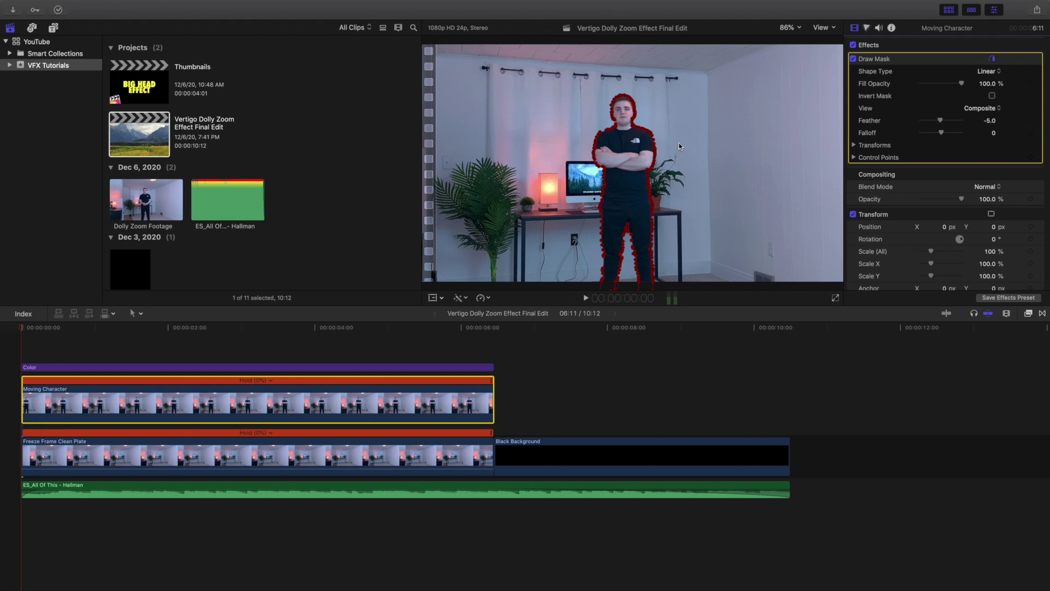
Step: Browse the Masks category of the Effects browser, including Draw Mask, then close the browser
left_click(1030, 314)
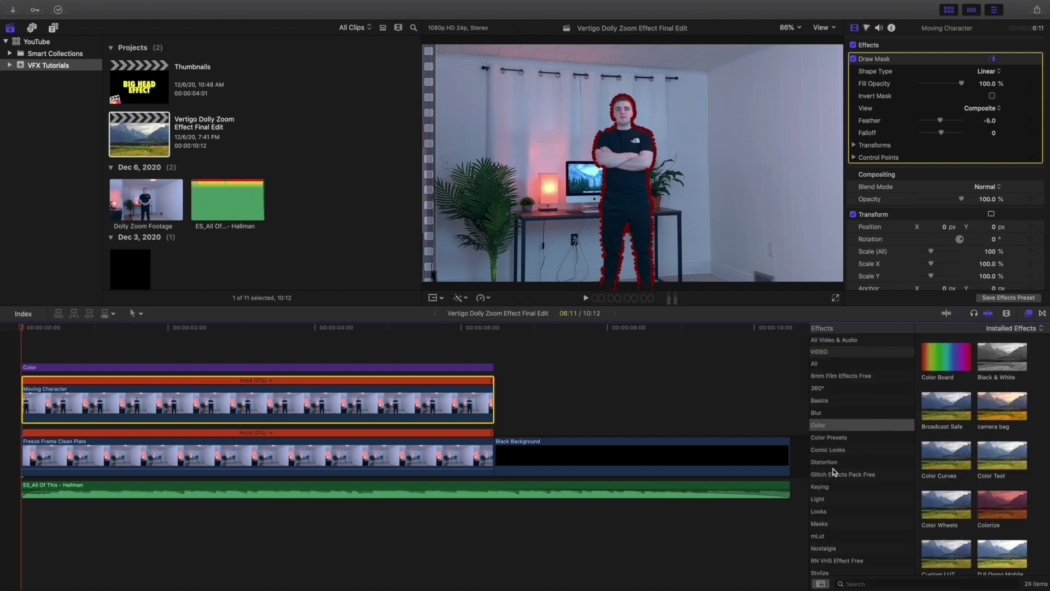
scroll(836, 479, "down", 2)
left_click(858, 505)
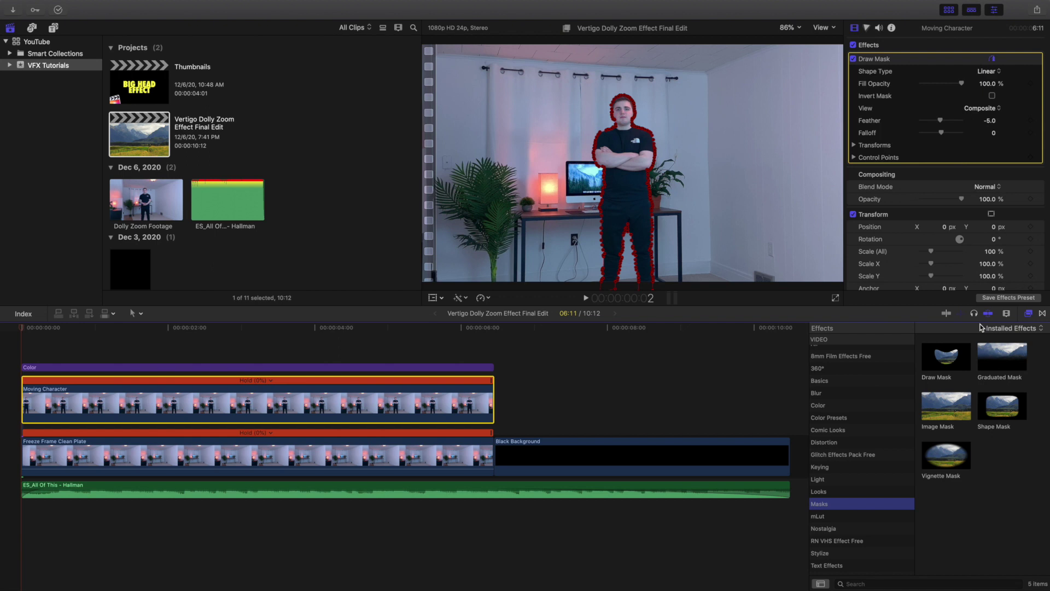
left_click(1026, 314)
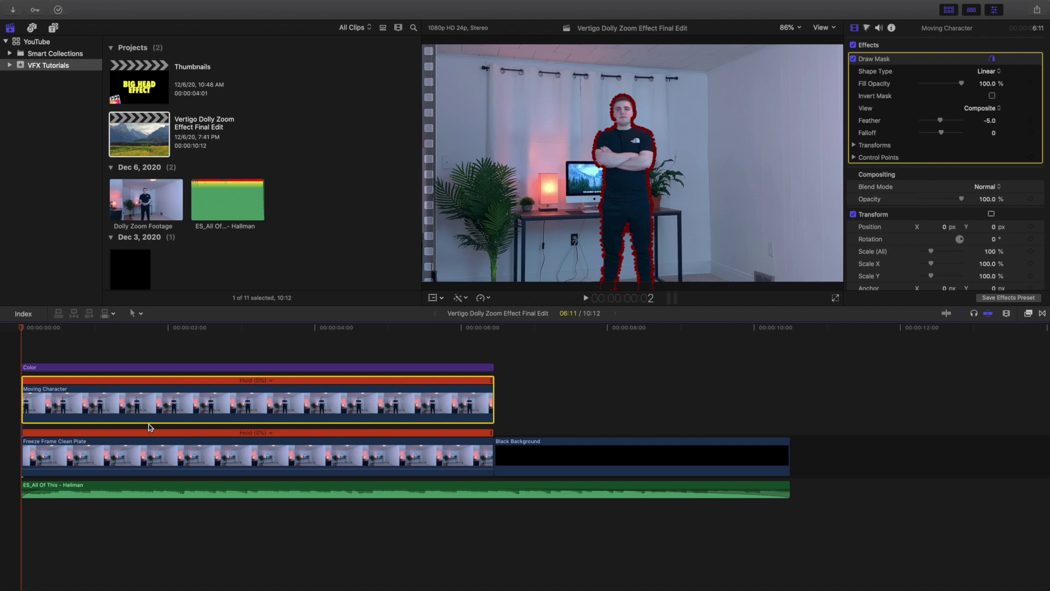
left_click(140, 446)
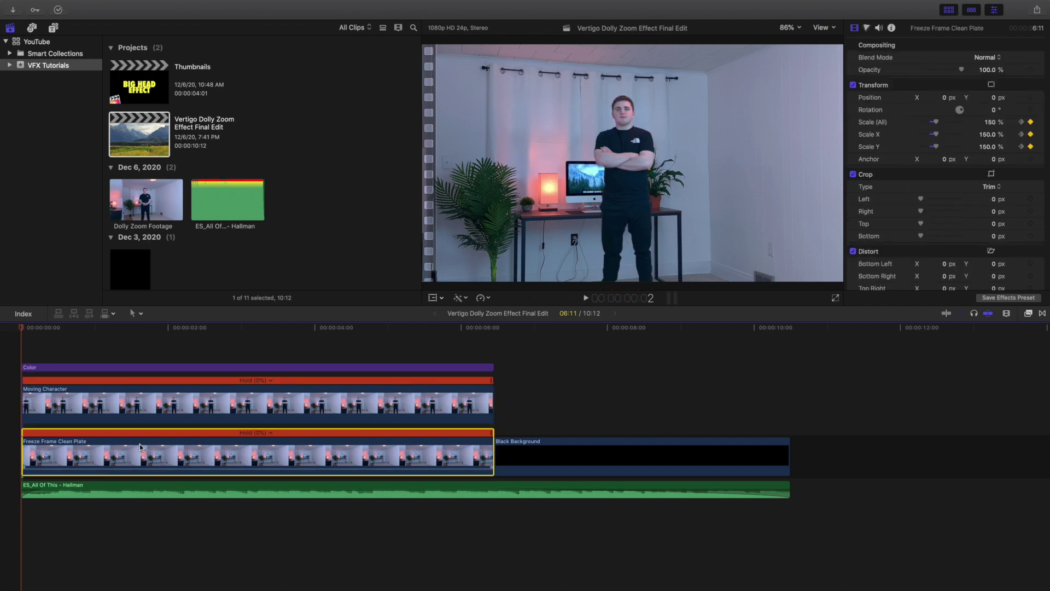
left_click(137, 406)
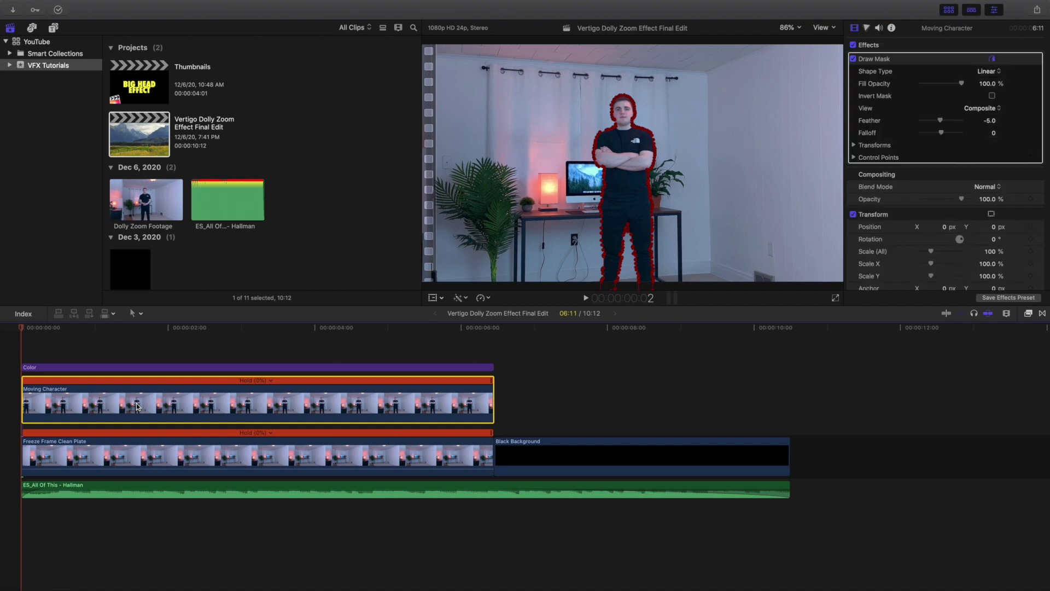
key("v")
key("v")
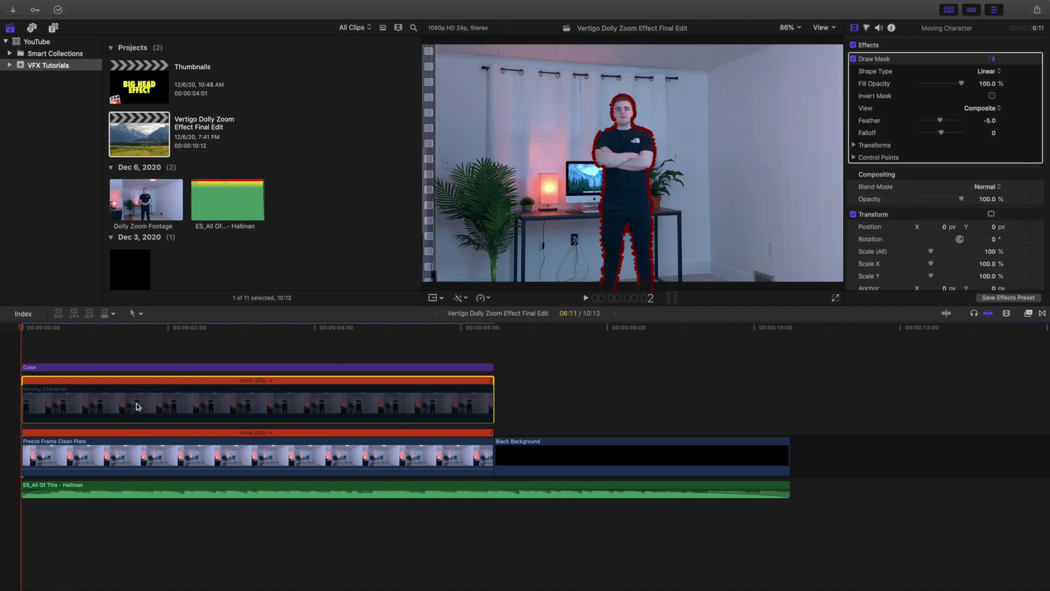
key("v")
key("v")
key("v")
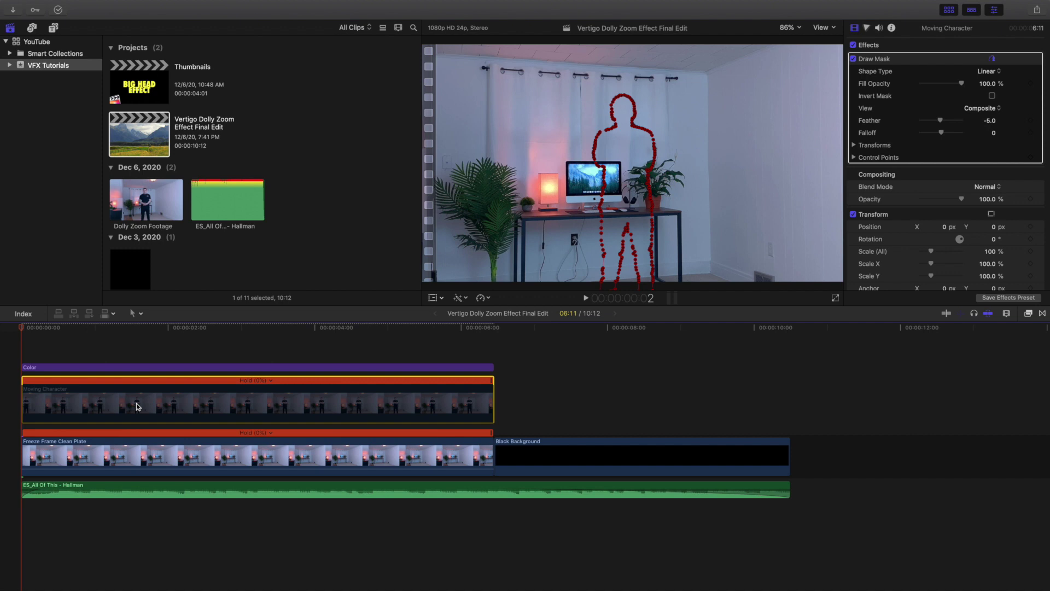
key("v")
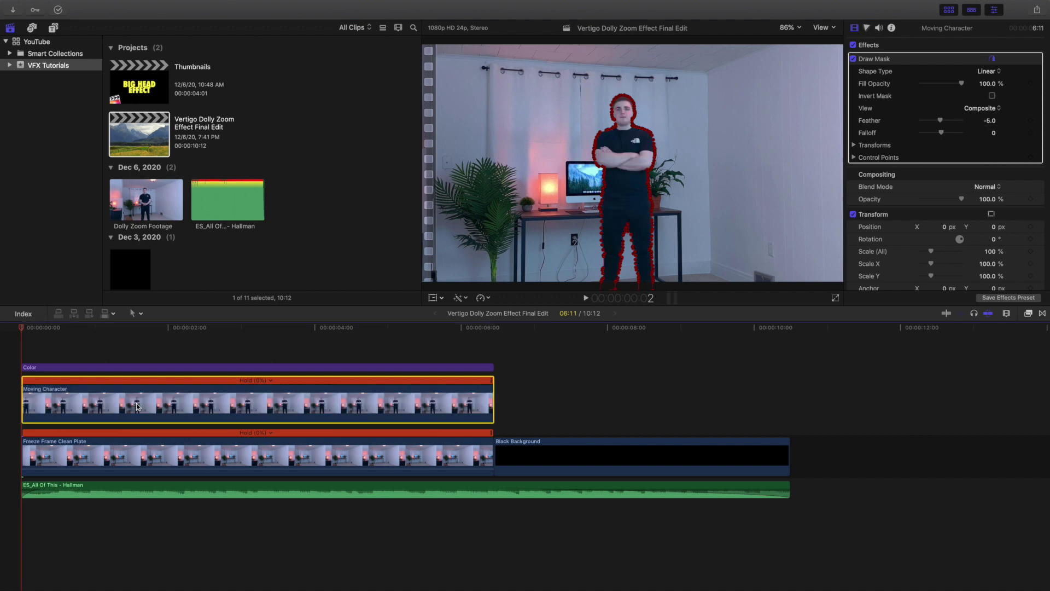
Step: Keyframe Freeze Frame Clean Plate's Scale at 150% at its start and 100% at its end
left_click(106, 458)
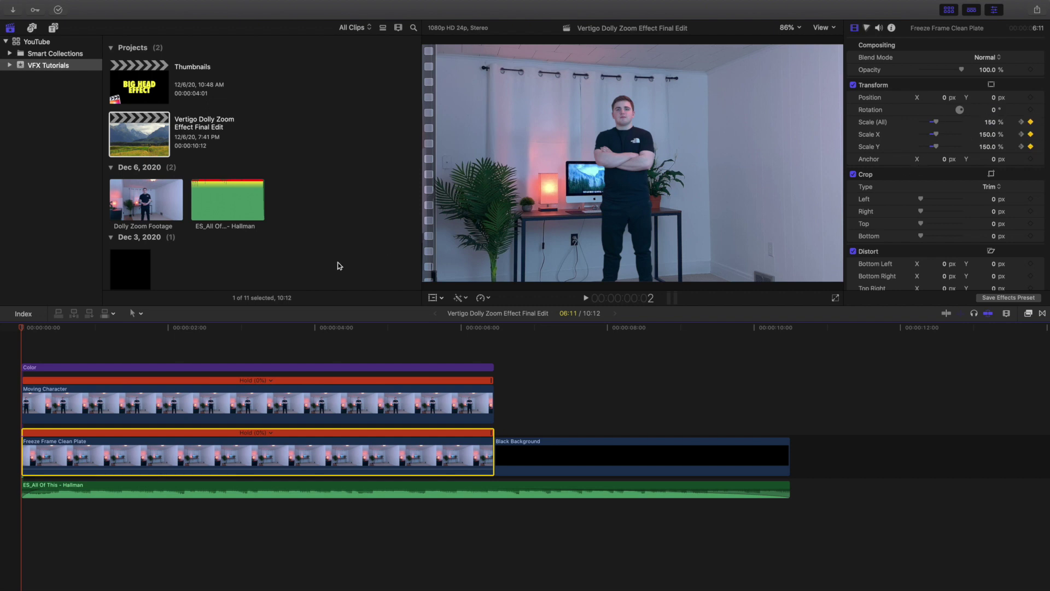
left_click(1030, 122)
left_click(493, 349)
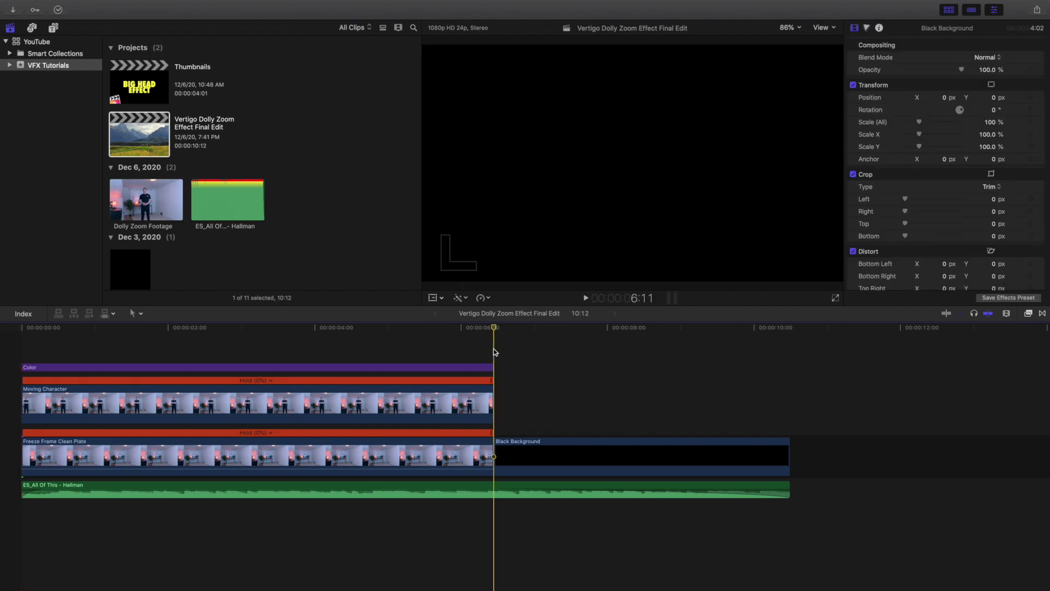
left_click(434, 449)
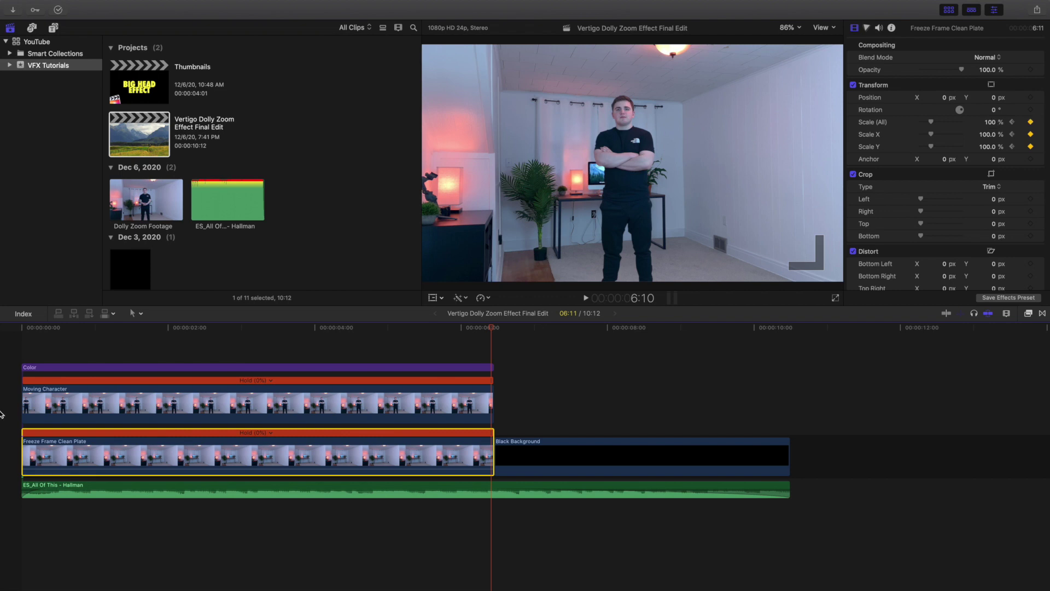
left_click(46, 429)
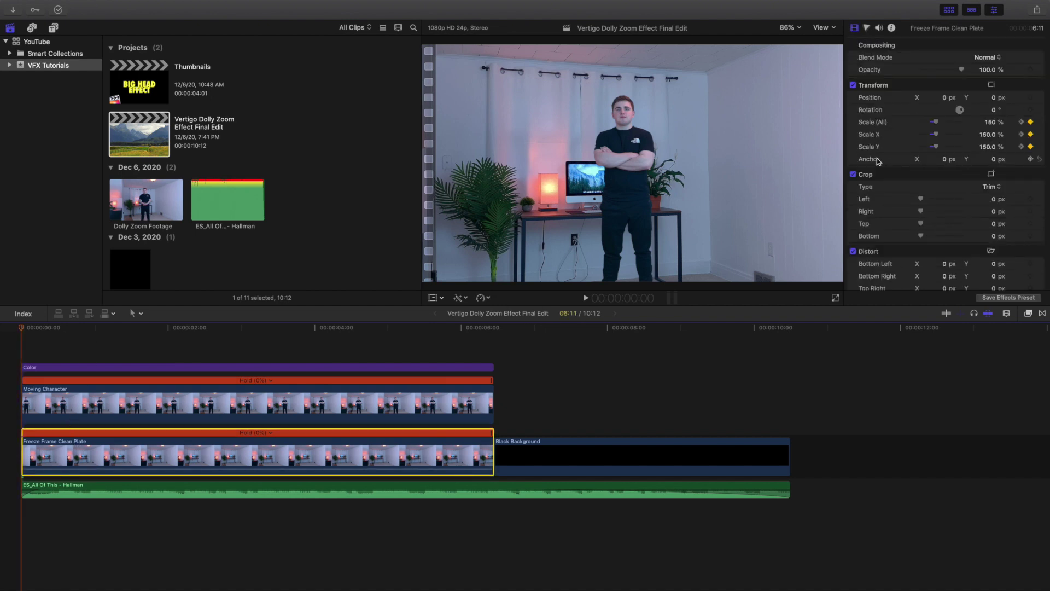
Step: Play the clean plate's 150%-to-100% zoom twice from the start, ending on ES_All Of This's audio settings
key("space")
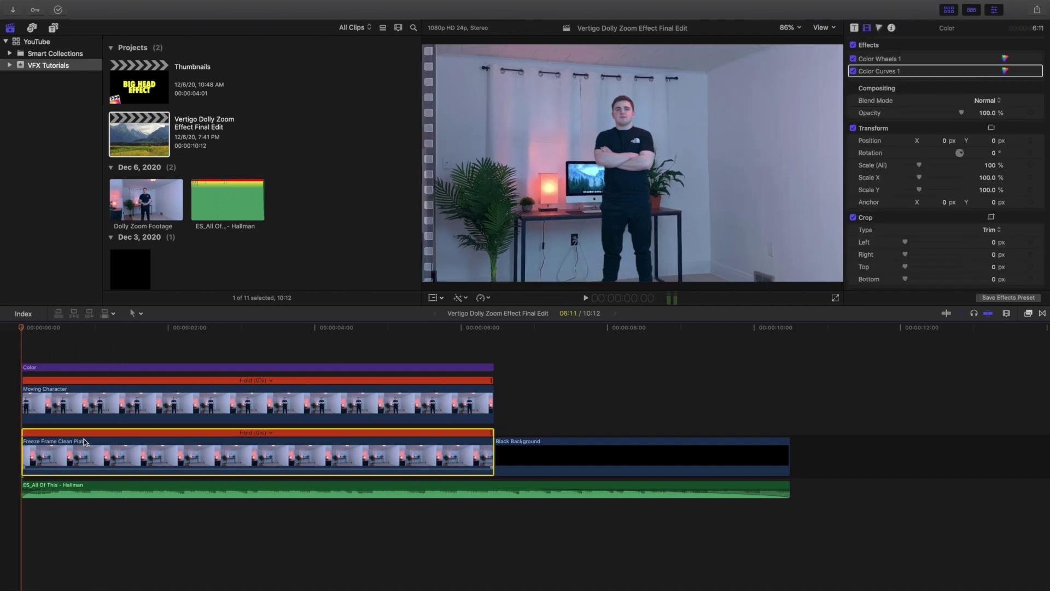
left_click(102, 431)
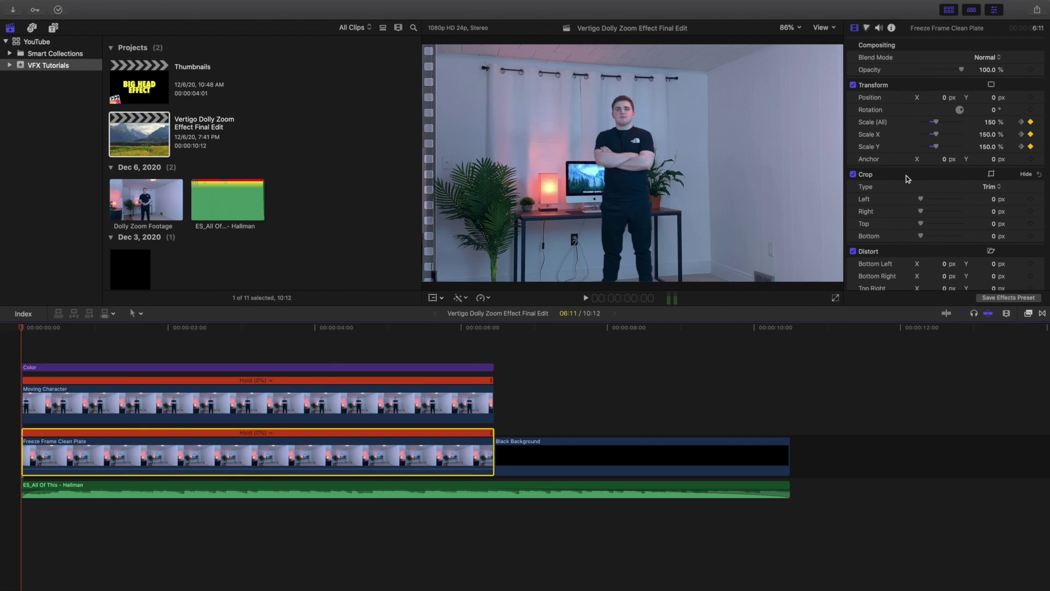
key("space")
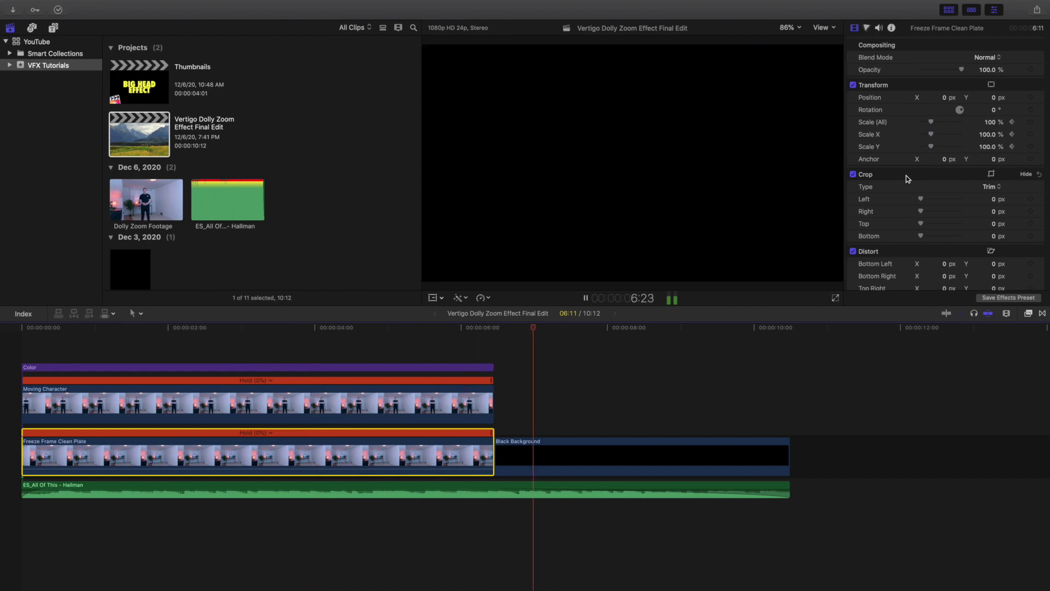
key("space")
left_click(22, 353)
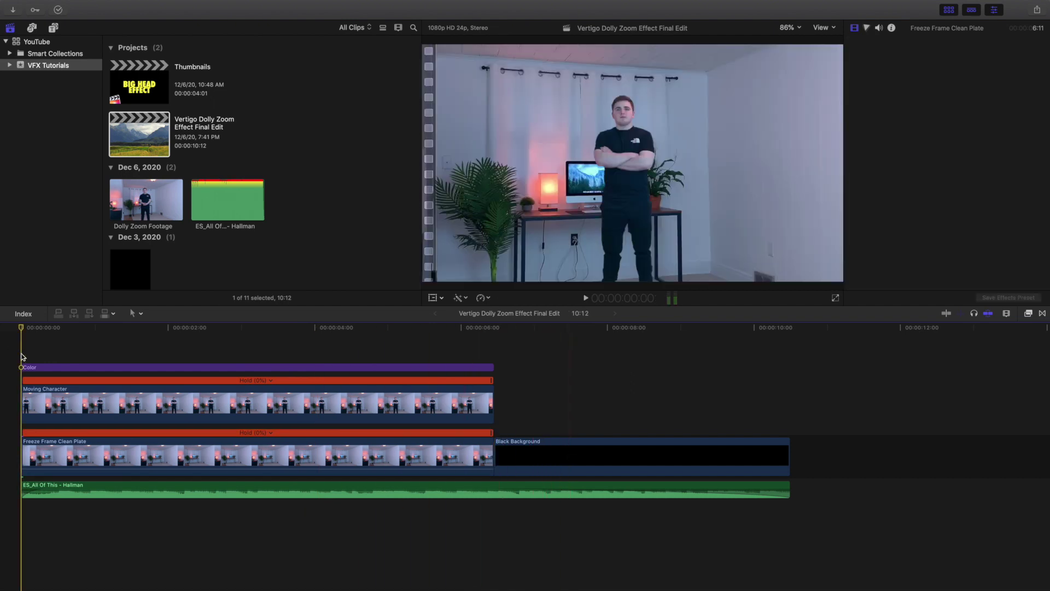
left_click(114, 446)
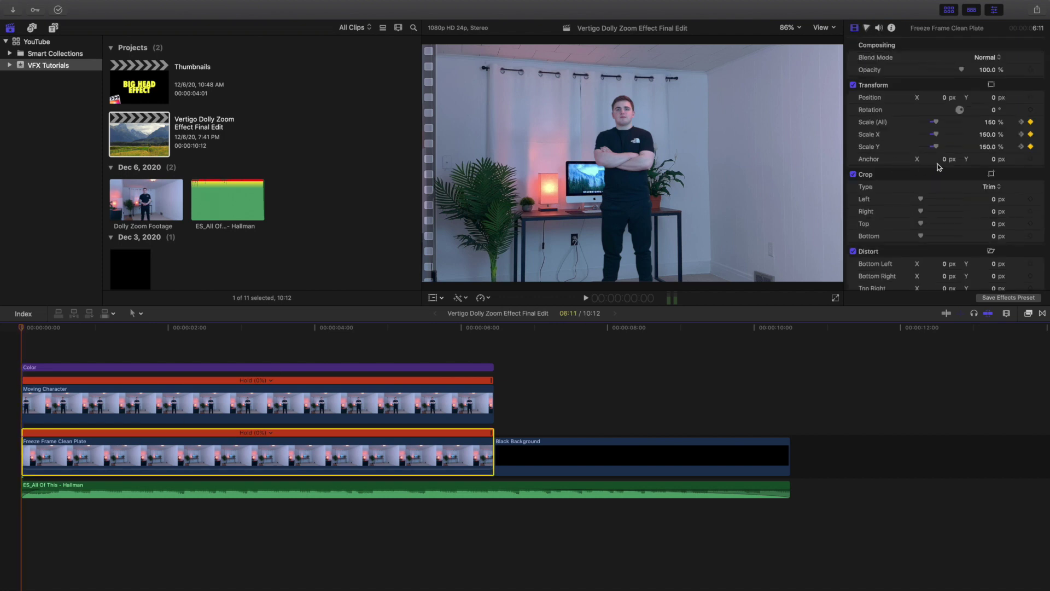
key("space")
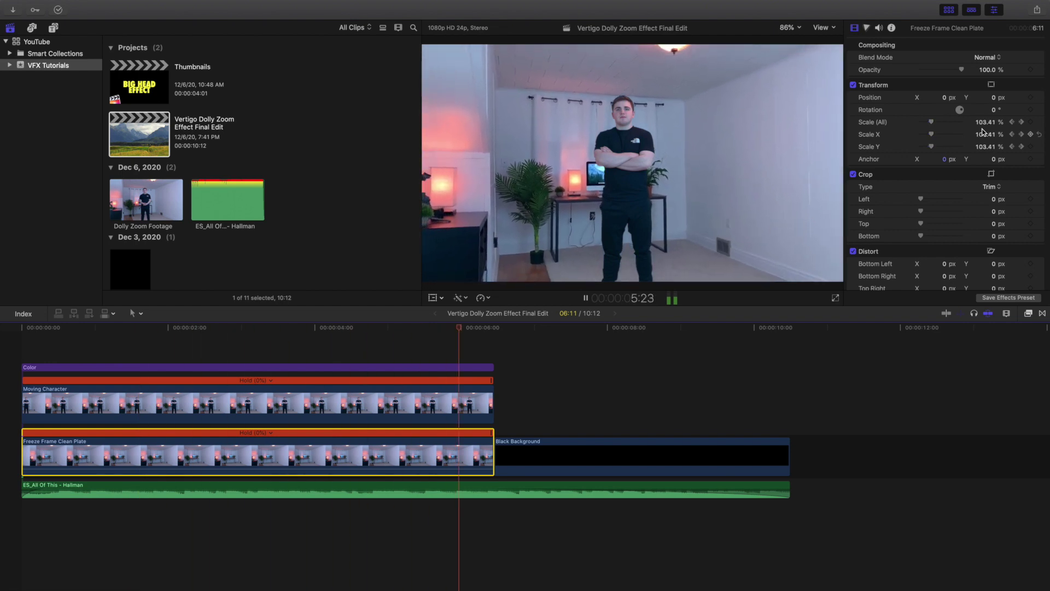
key("space")
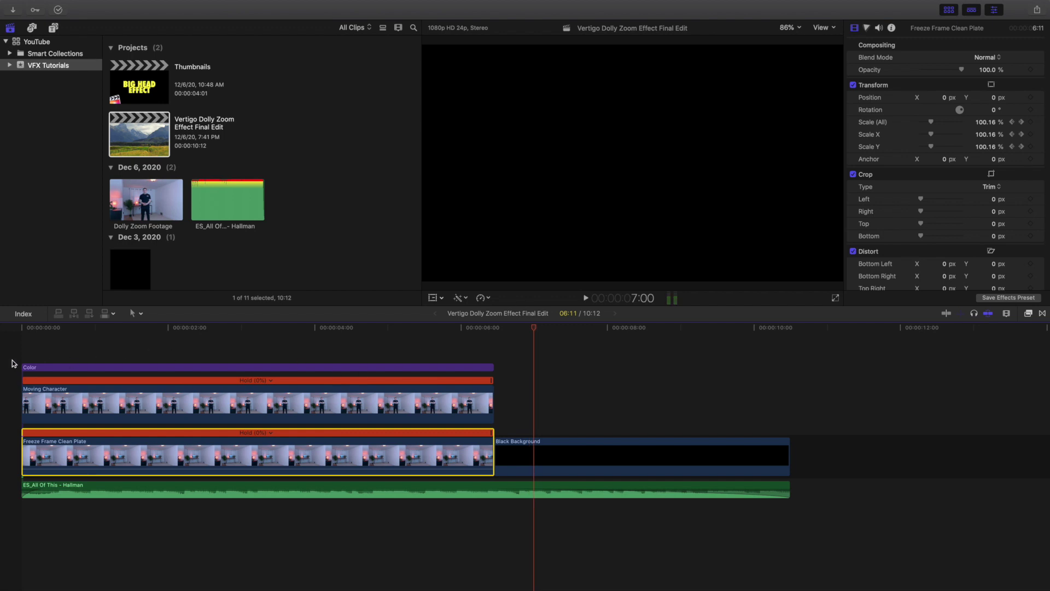
left_click(15, 362)
left_click(131, 490)
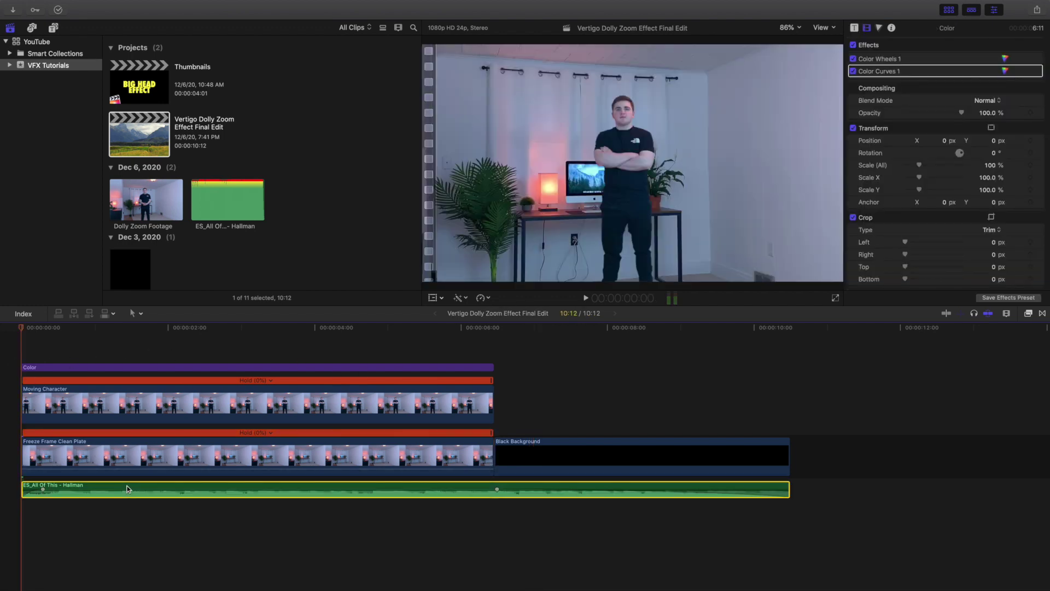
Step: Inspect Moving Character's Draw Mask settings, then the clean plate's Transform scale keyframes
left_click(170, 406)
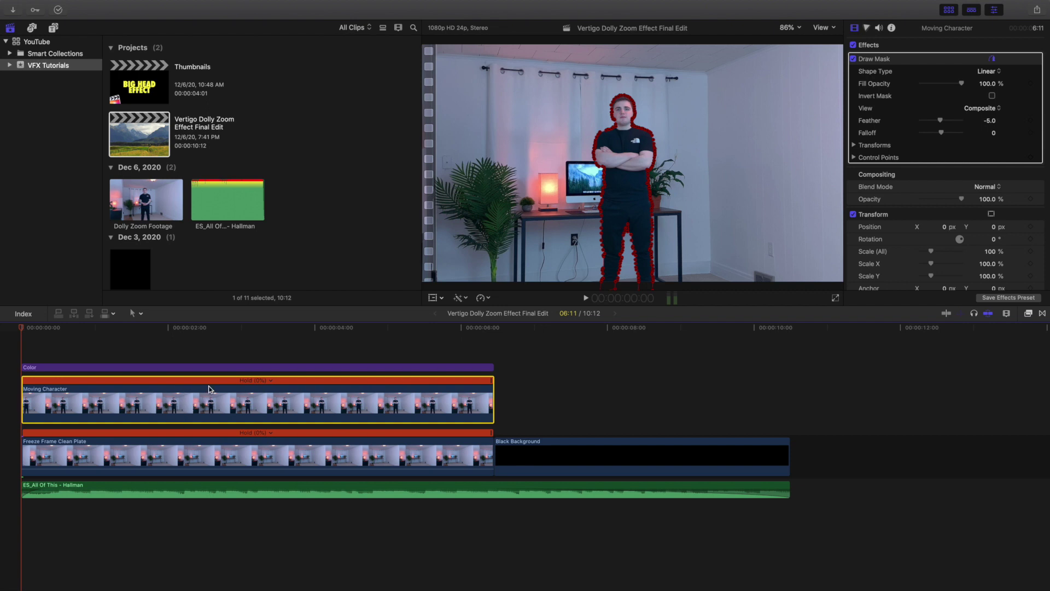
left_click(176, 447)
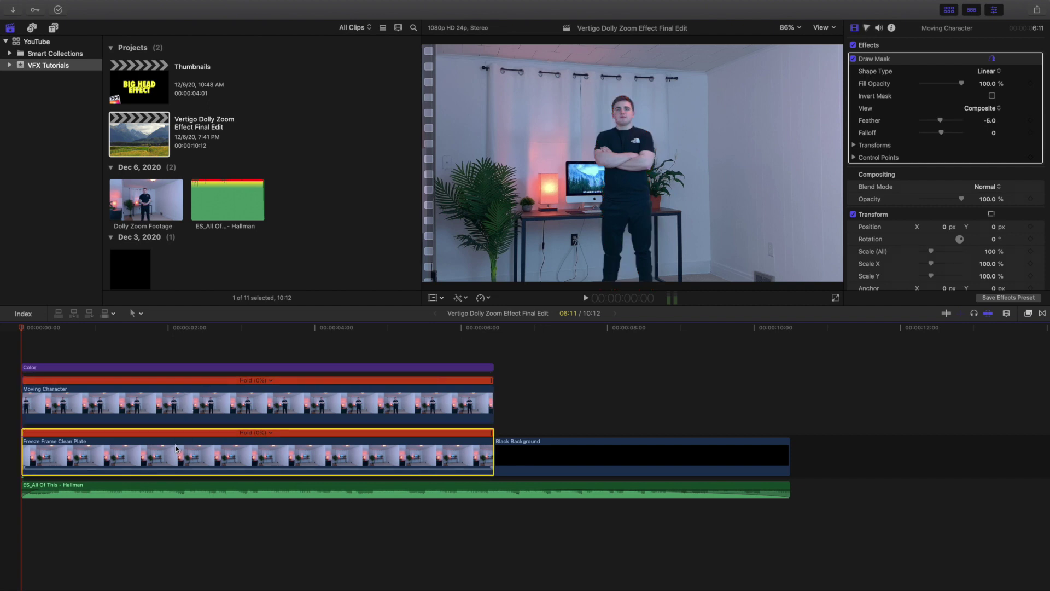